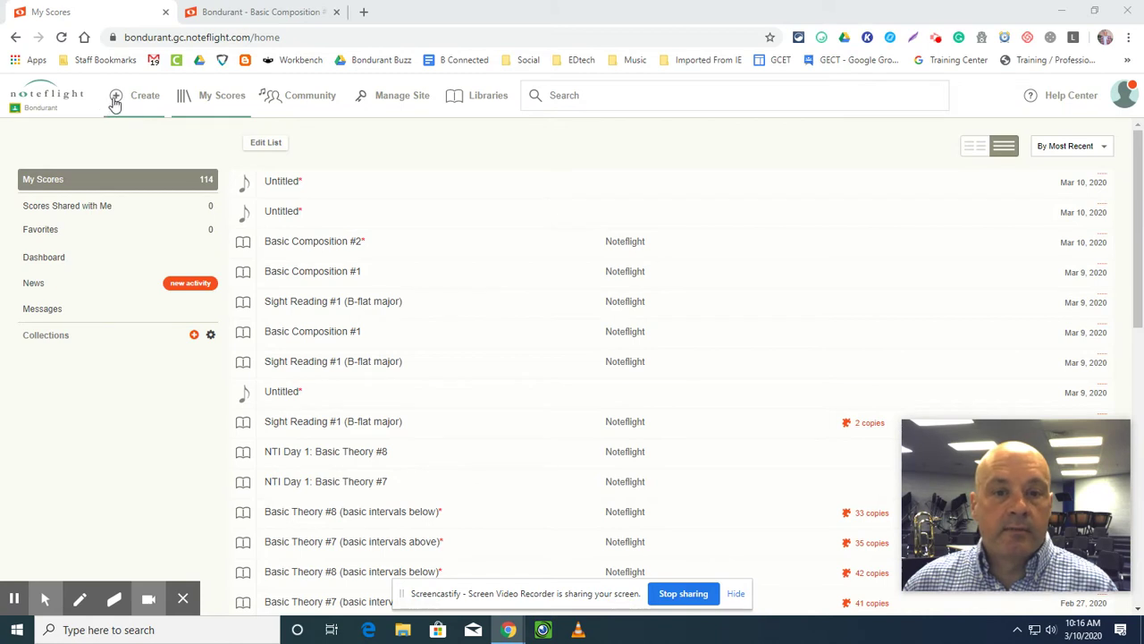
# Create a blank untitled score from the Treble Clef template with four 4/4 measures at tempo 120.
pyautogui.click(44, 93)
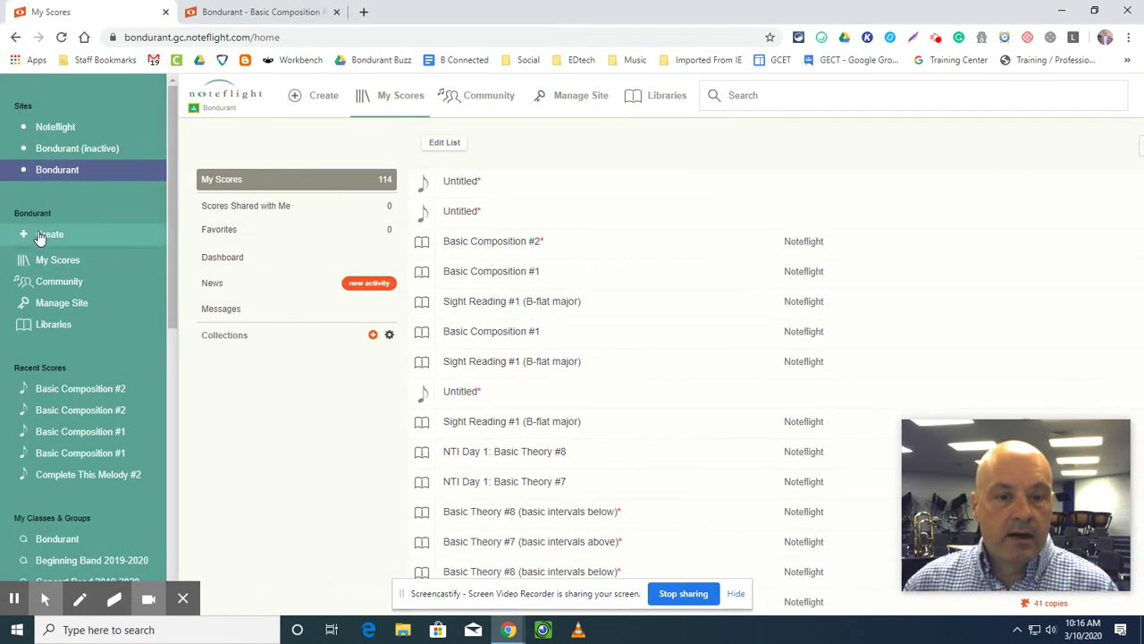
pyautogui.click(208, 93)
pyautogui.click(130, 100)
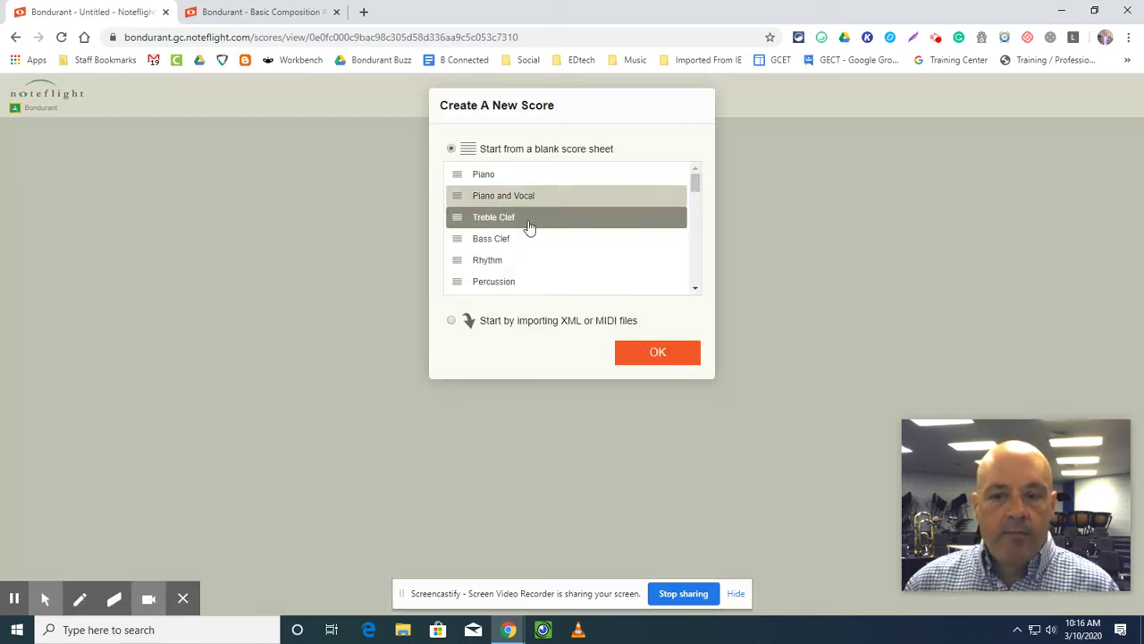
pyautogui.moveTo(694, 182)
pyautogui.mouseDown()
pyautogui.moveTo(700, 284)
pyautogui.moveTo(691, 184)
pyautogui.mouseUp()
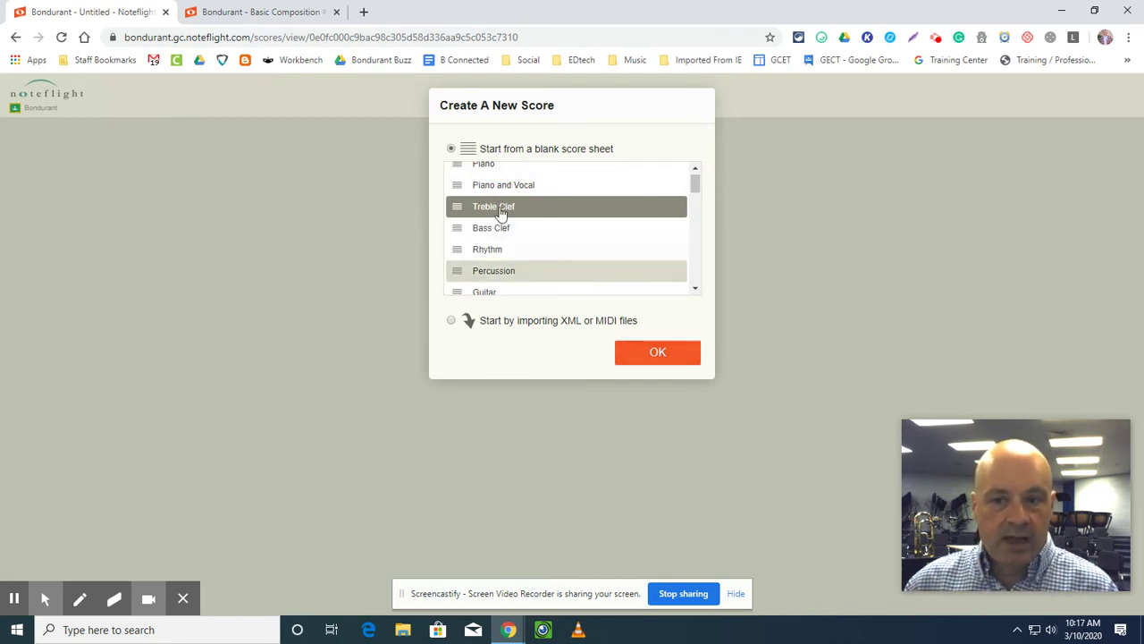
pyautogui.click(649, 358)
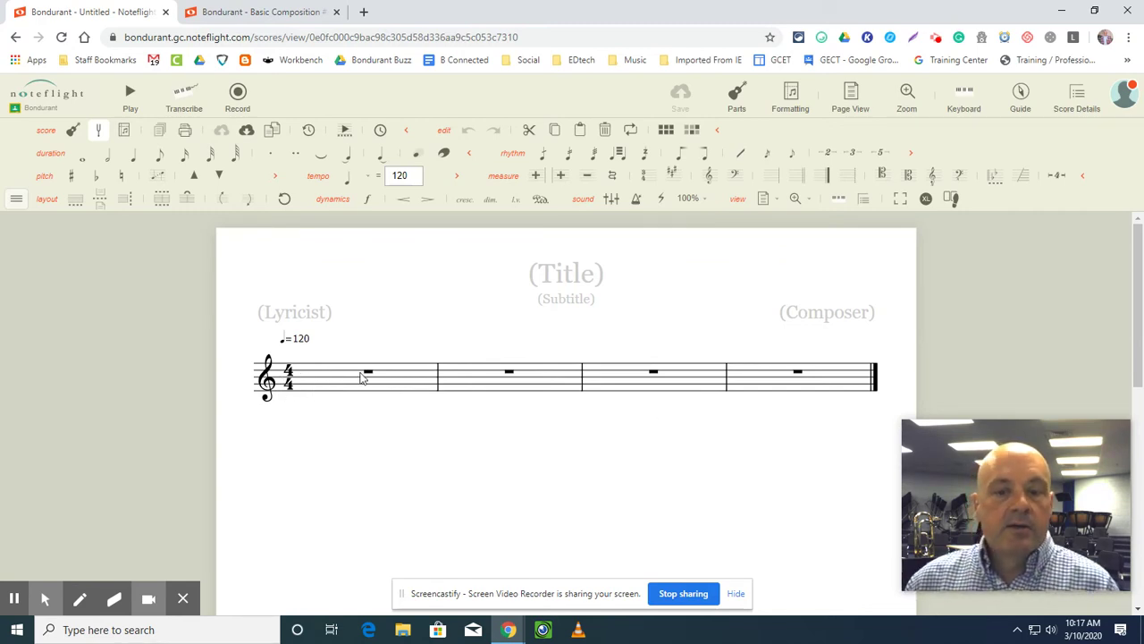
# Enter a note on beat 1 of measure 1 and make it a half note, leaving a half rest.
pyautogui.click(355, 386)
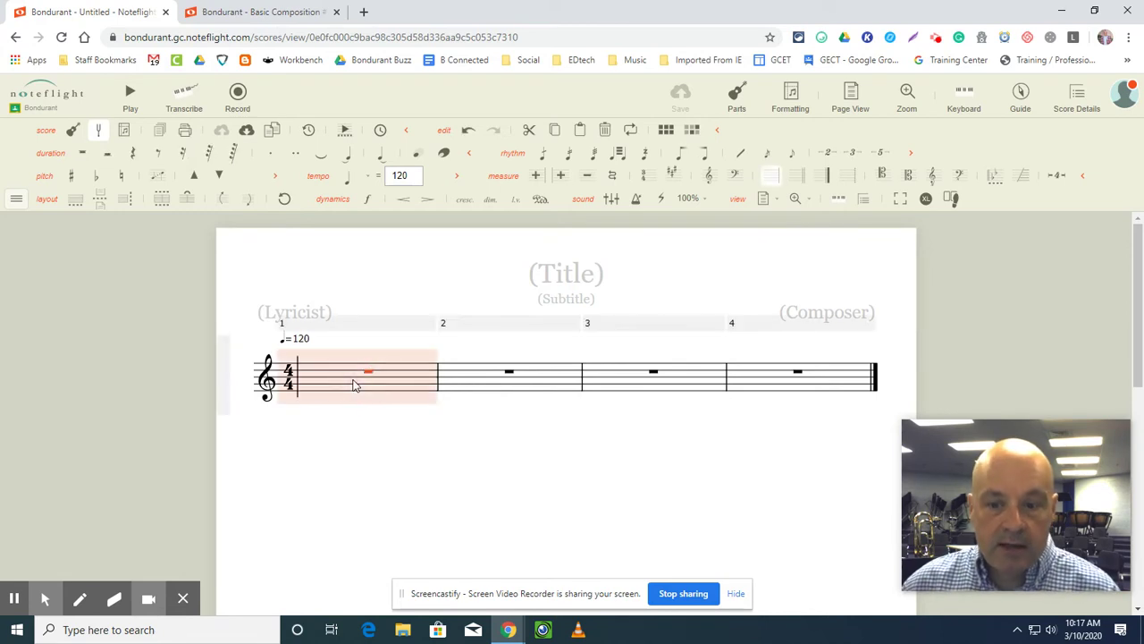
pyautogui.click(308, 384)
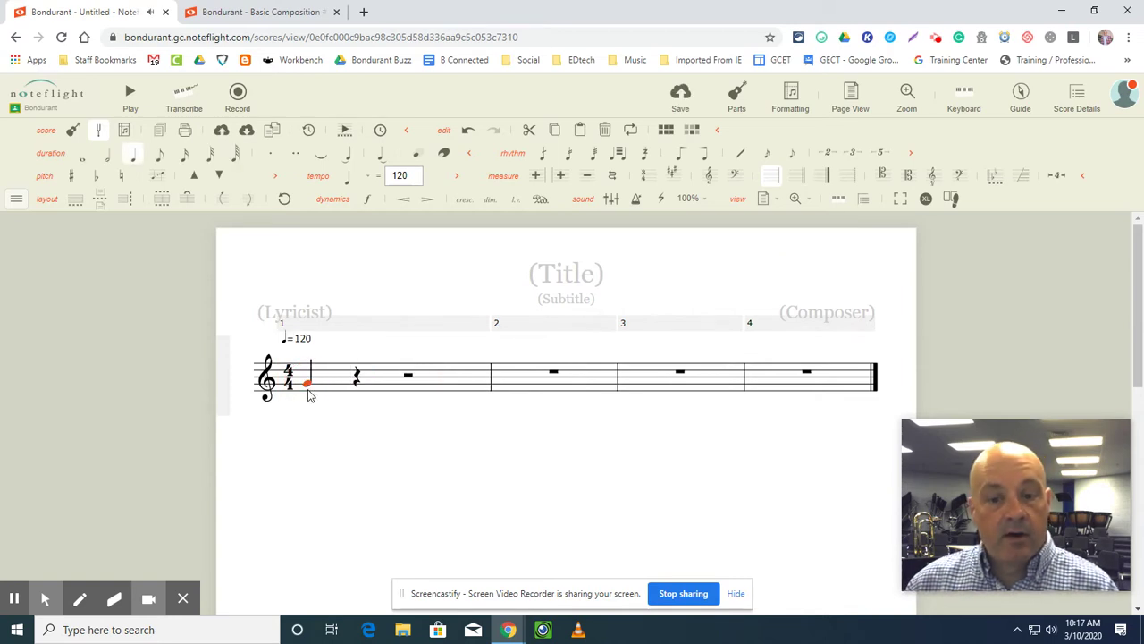
pyautogui.click(307, 383)
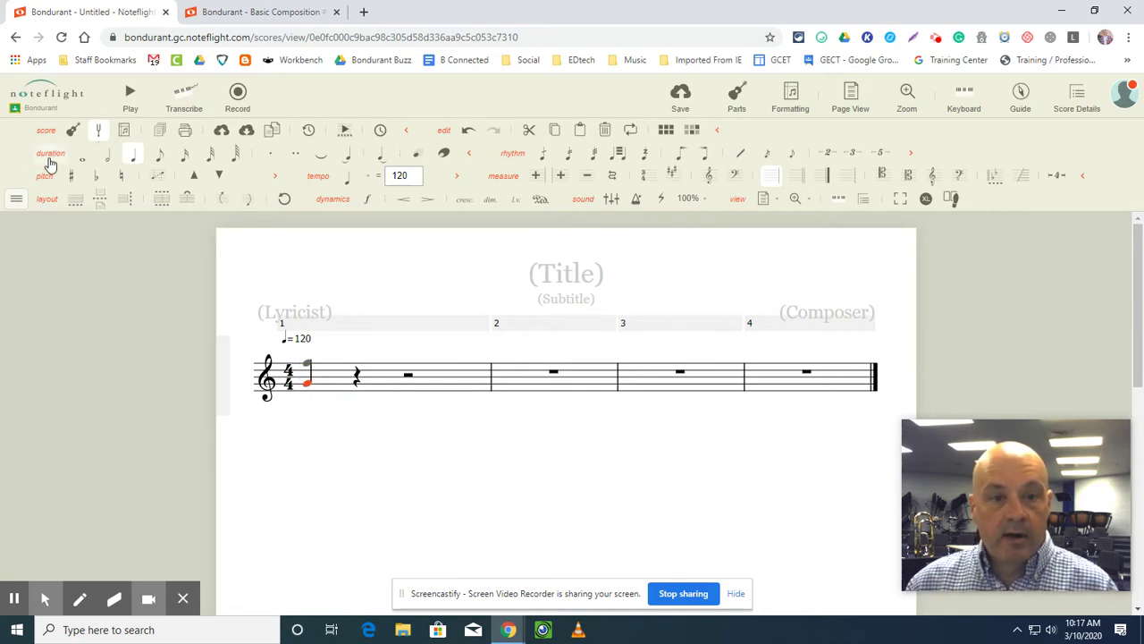
pyautogui.click(108, 157)
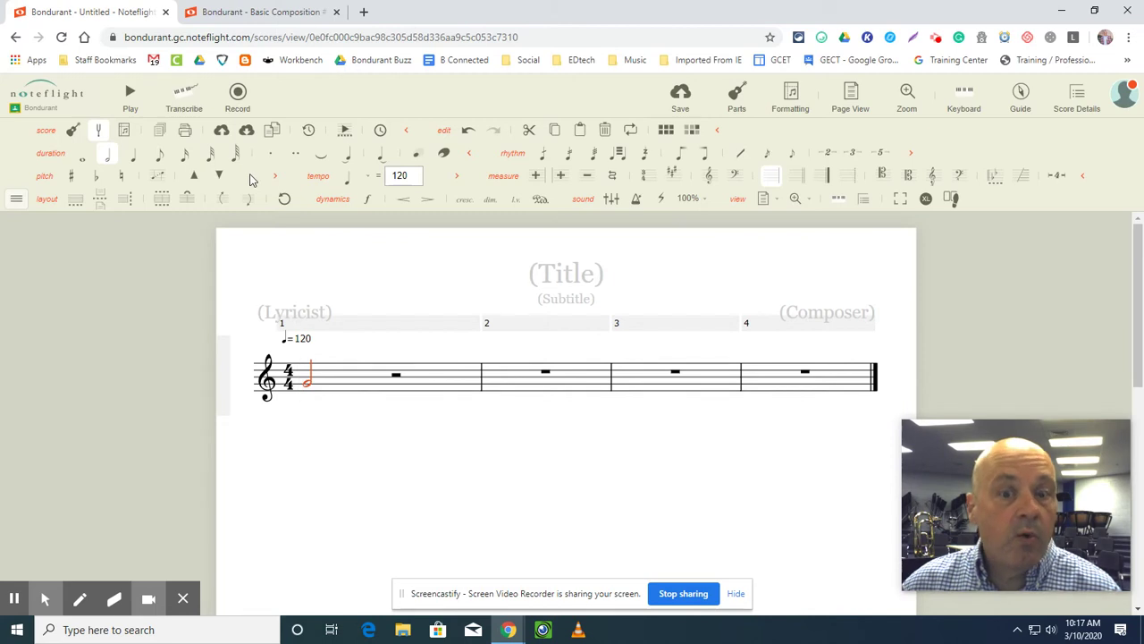
# Uncheck the dynamics and layout groups in the toolbar list so they disappear.
pyautogui.click(16, 200)
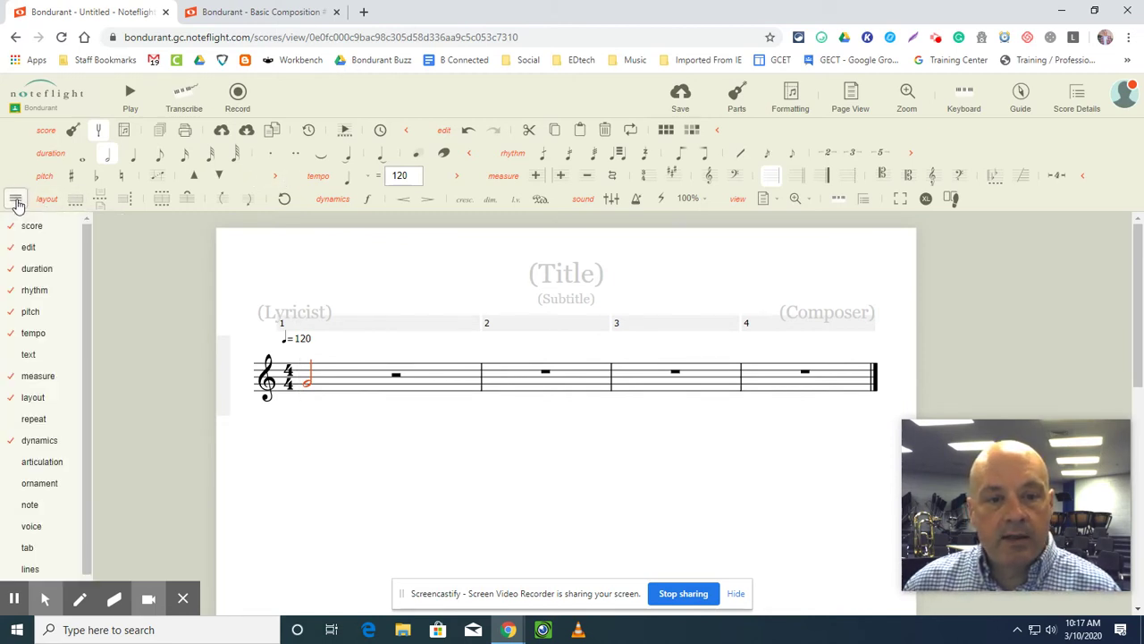
pyautogui.moveTo(27, 231)
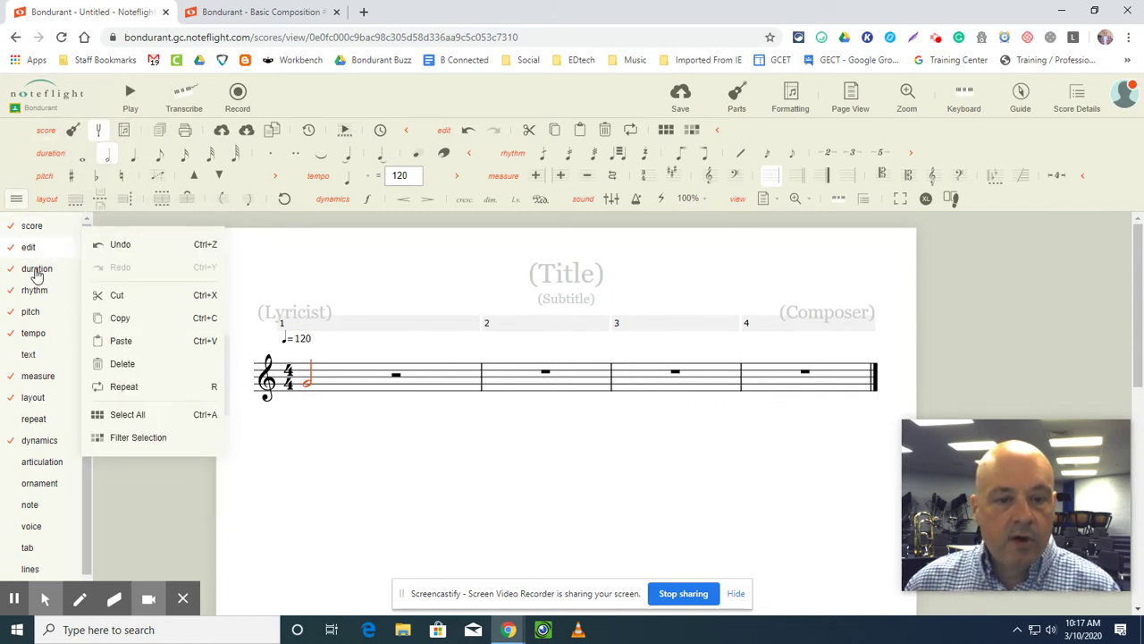
pyautogui.moveTo(39, 351)
pyautogui.scroll(-1, 39, 350)
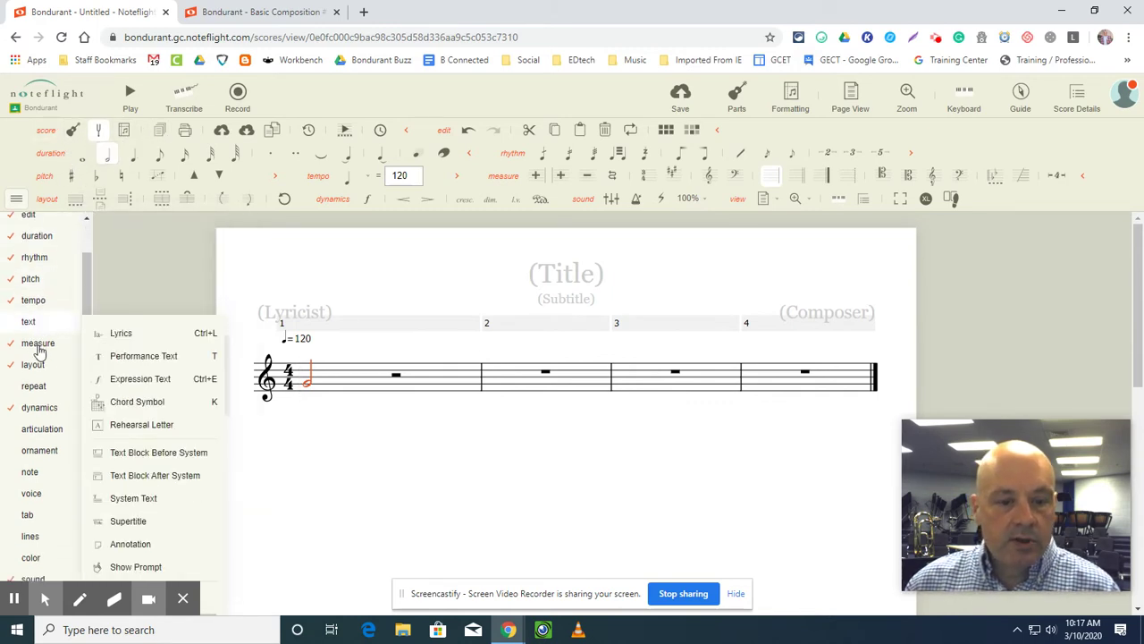
pyautogui.click(45, 407)
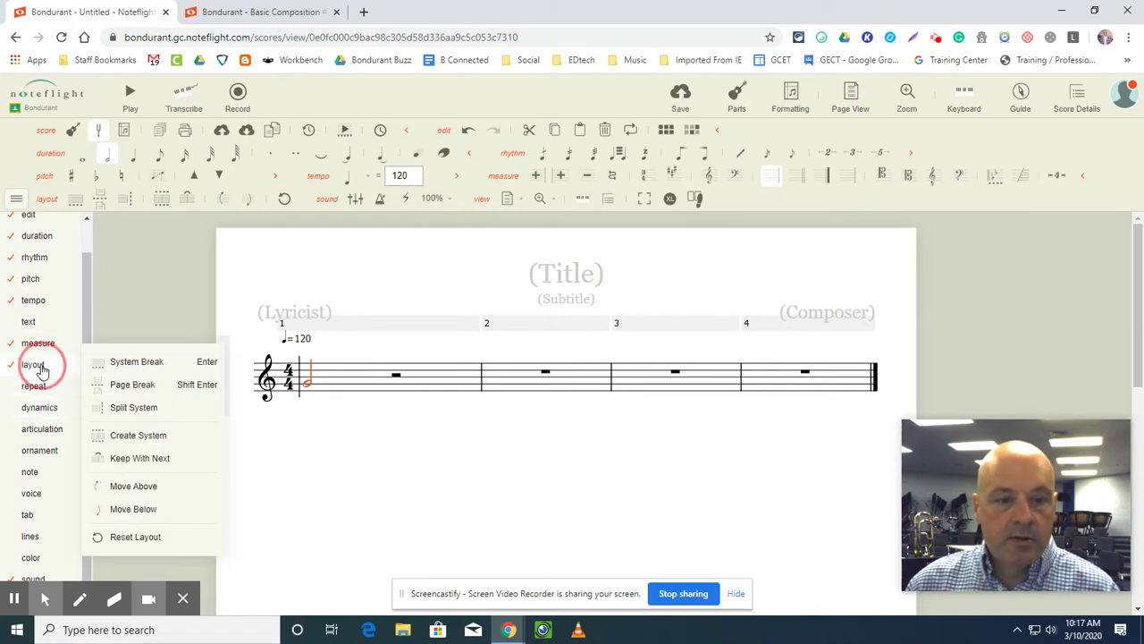
pyautogui.click(41, 365)
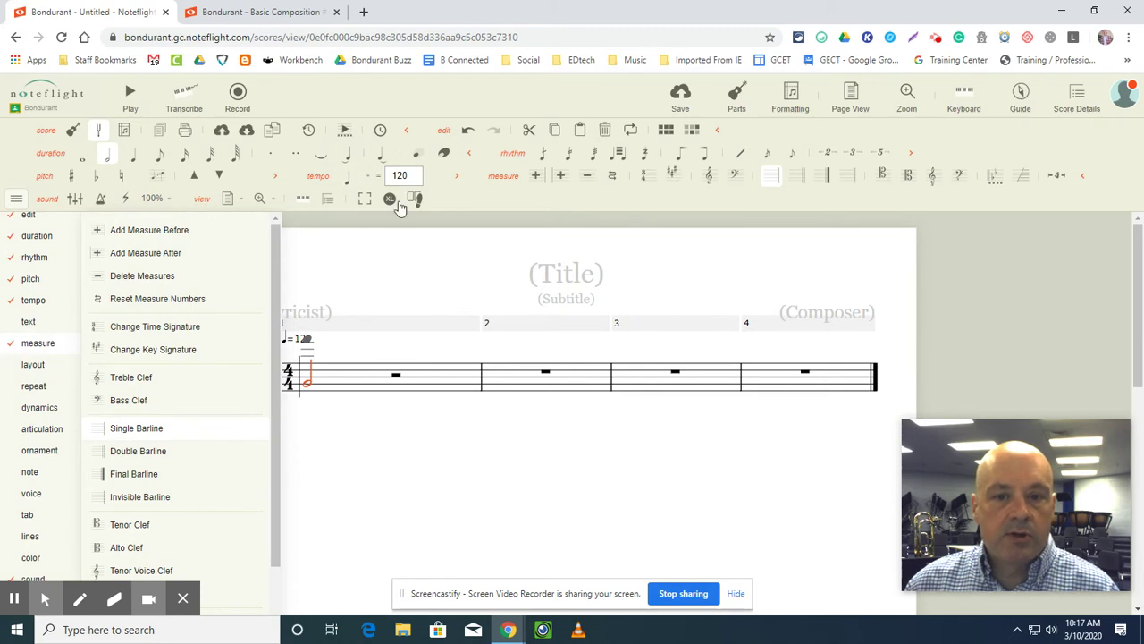
pyautogui.click(376, 257)
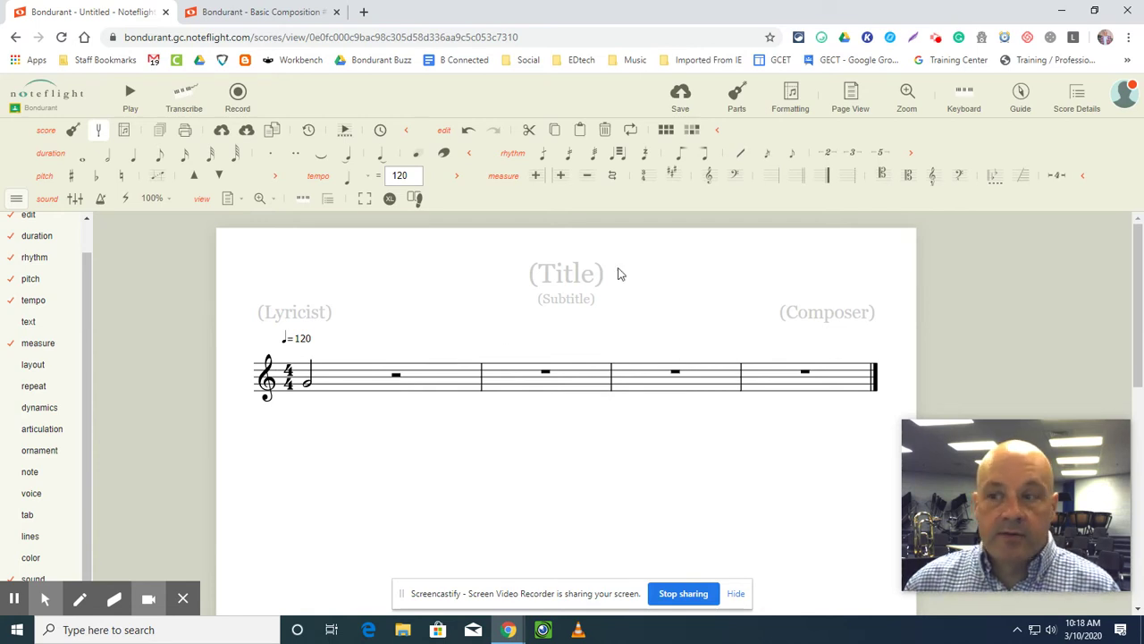
# Using the on-screen piano, enter half notes in measure 1, then B4 and C5 in measure 2.
pyautogui.click(964, 93)
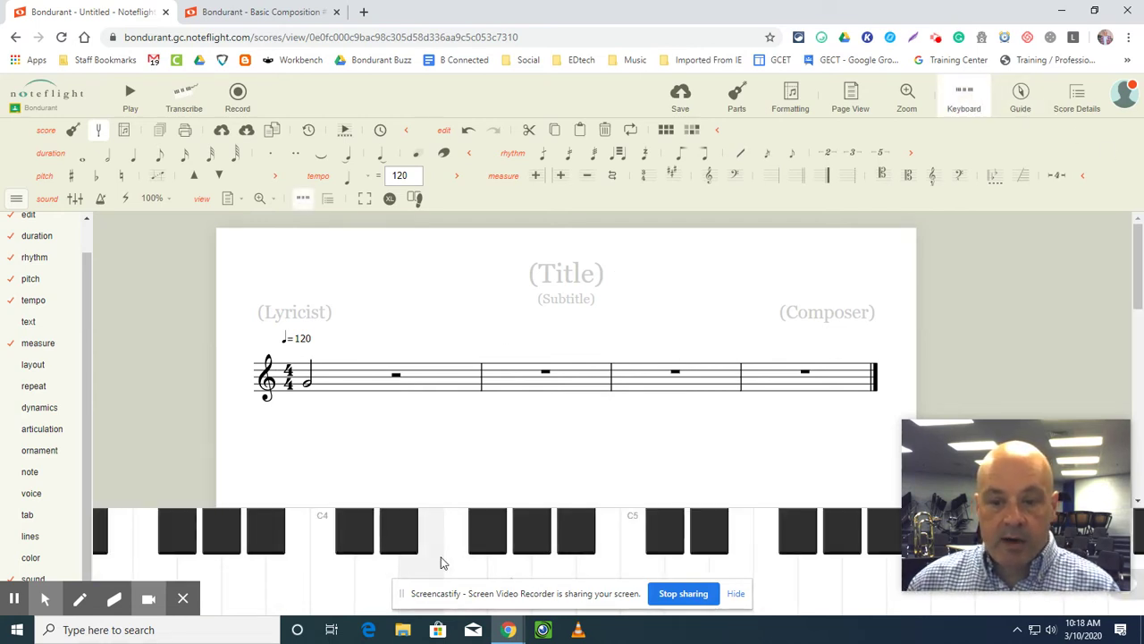
pyautogui.click(366, 401)
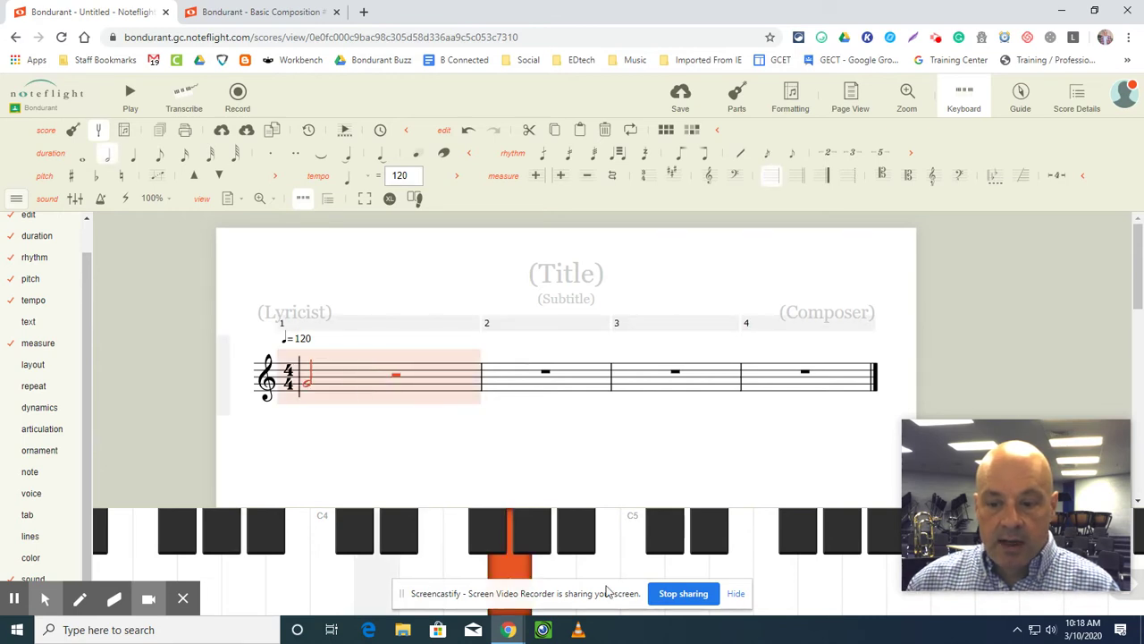
pyautogui.click(551, 572)
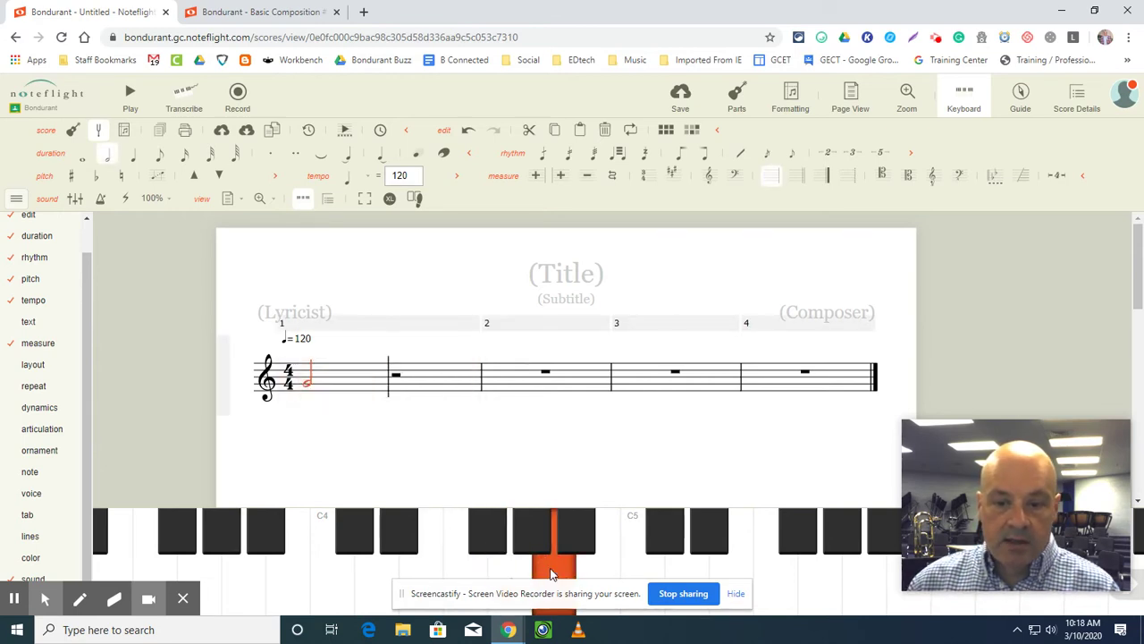
pyautogui.click(550, 572)
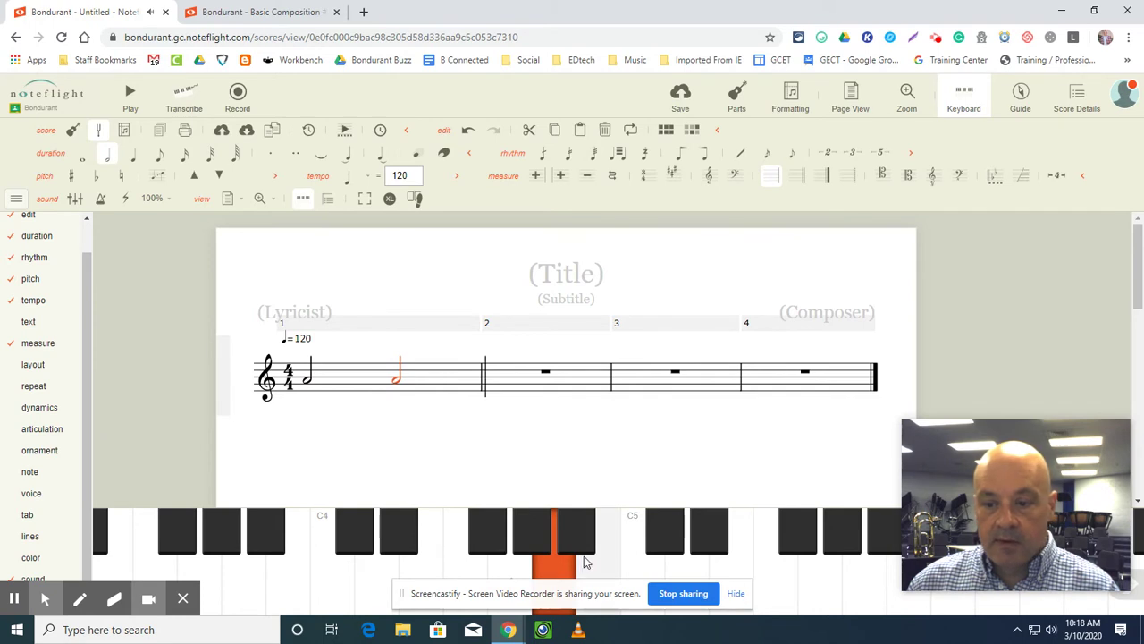
pyautogui.click(596, 558)
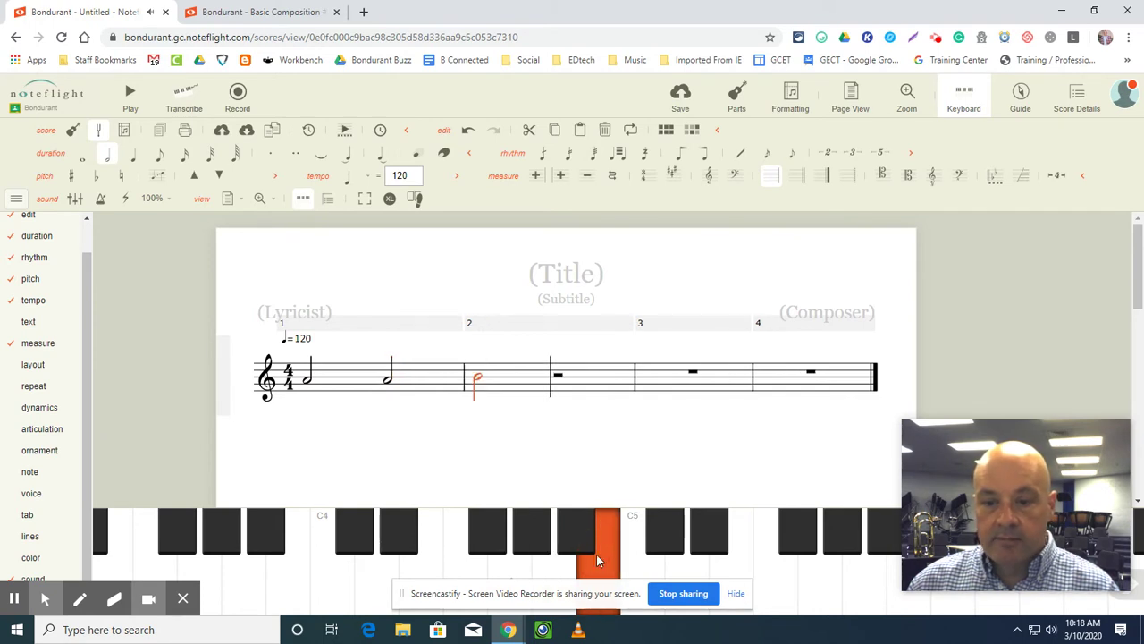
pyautogui.click(660, 540)
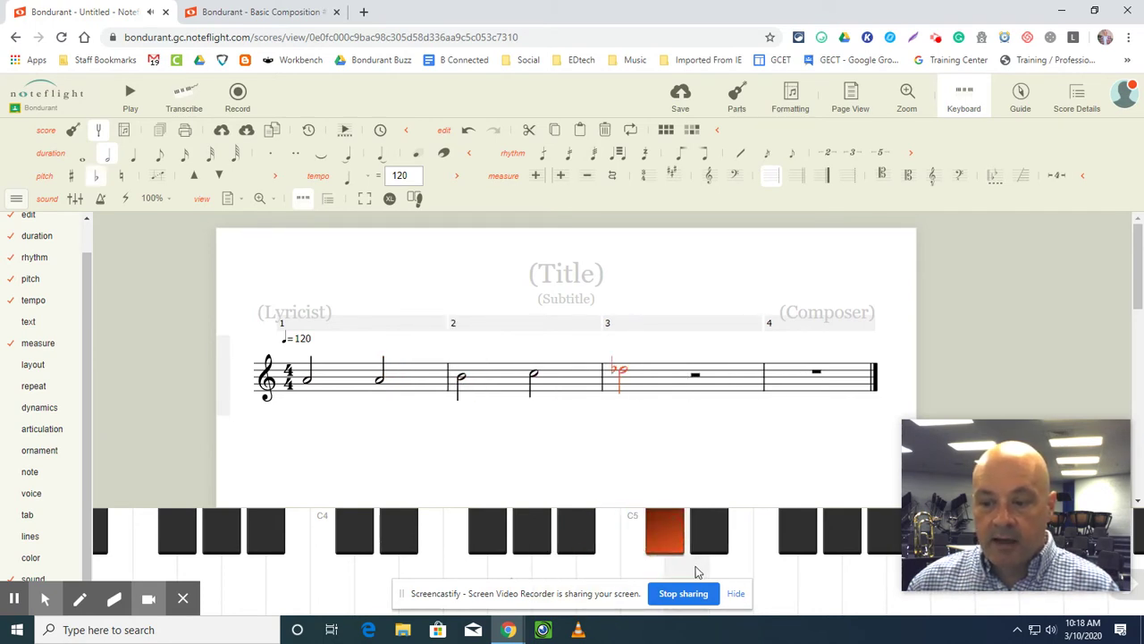
# Add D♭5 and D♮5 half notes in measure 3 and shorten measure 2's C5 to a quarter note.
pyautogui.click(666, 536)
pyautogui.click(697, 572)
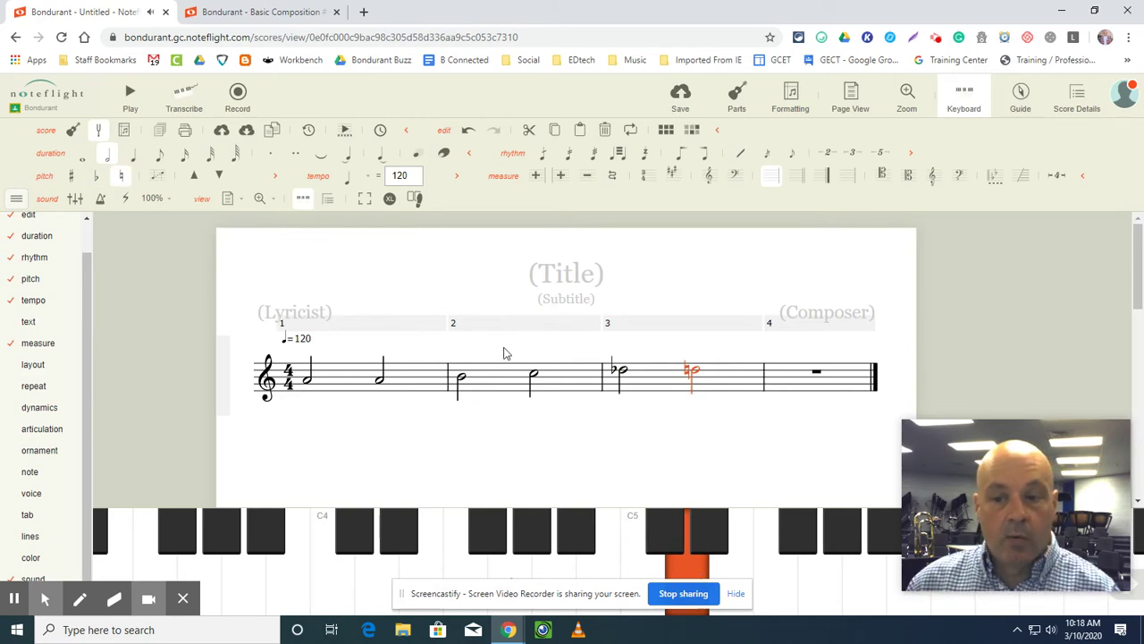
pyautogui.click(535, 377)
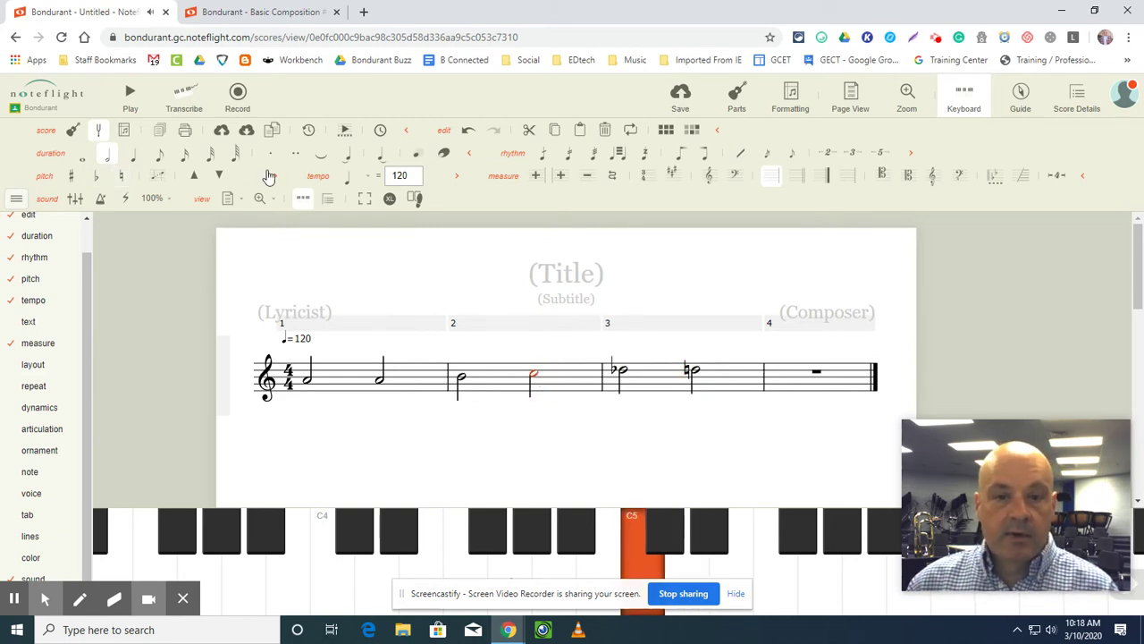
pyautogui.click(135, 157)
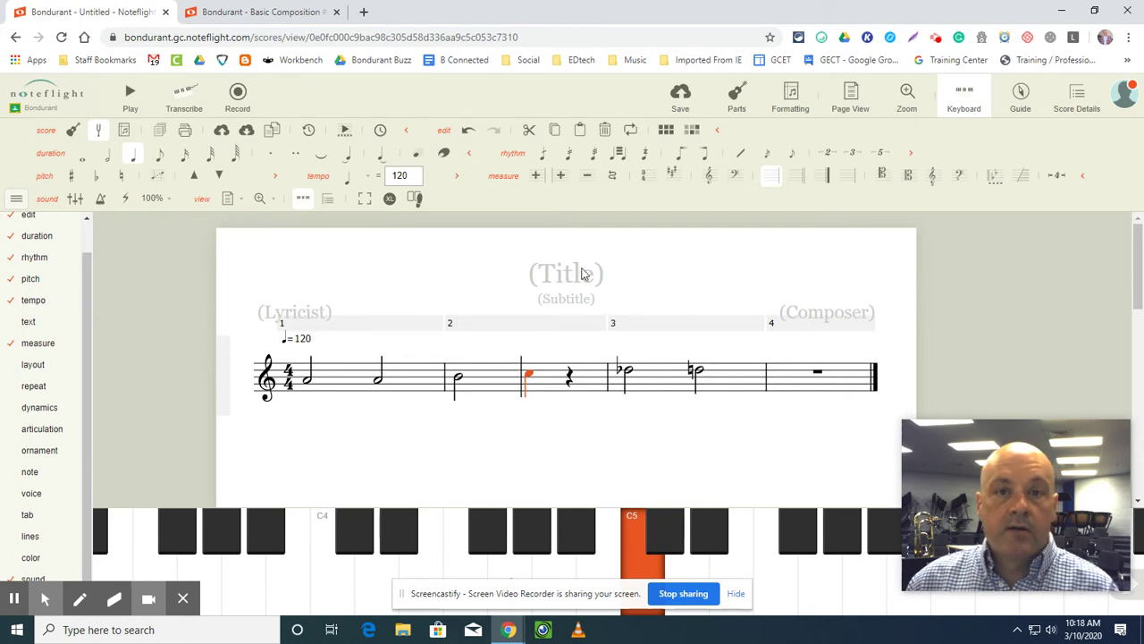
pyautogui.click(963, 99)
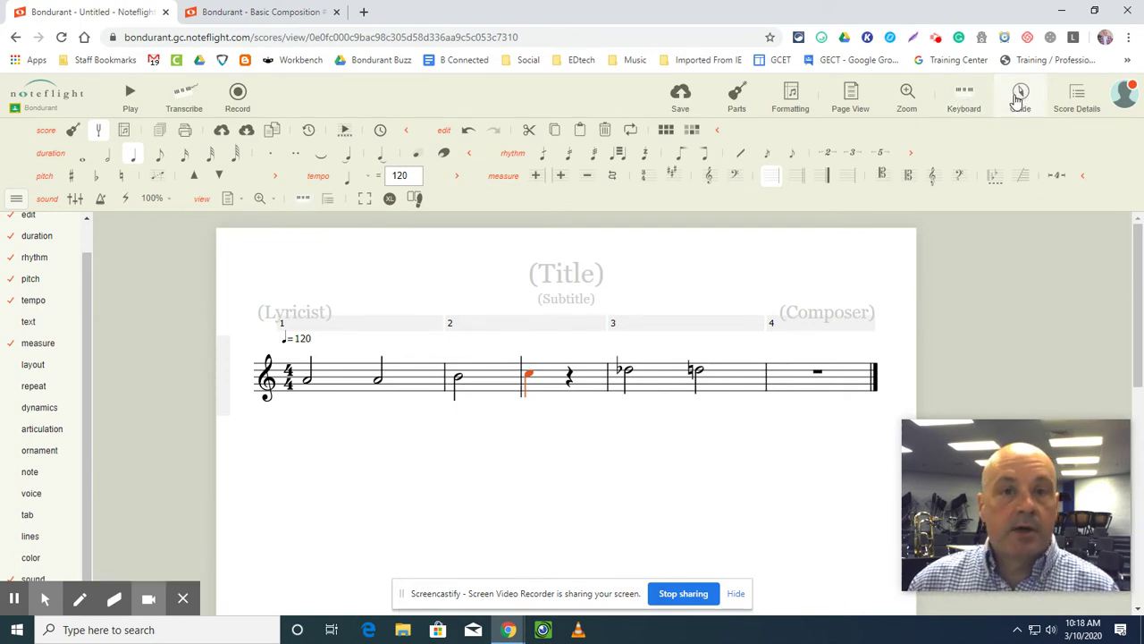
pyautogui.click(1020, 96)
pyautogui.click(932, 141)
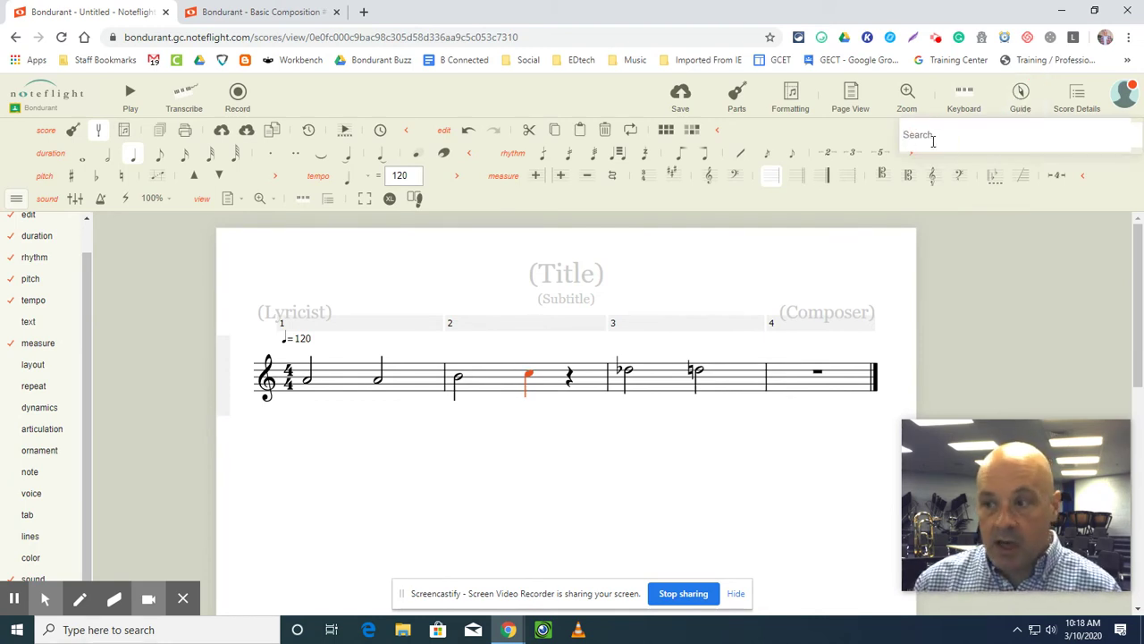
pyautogui.write('time ')
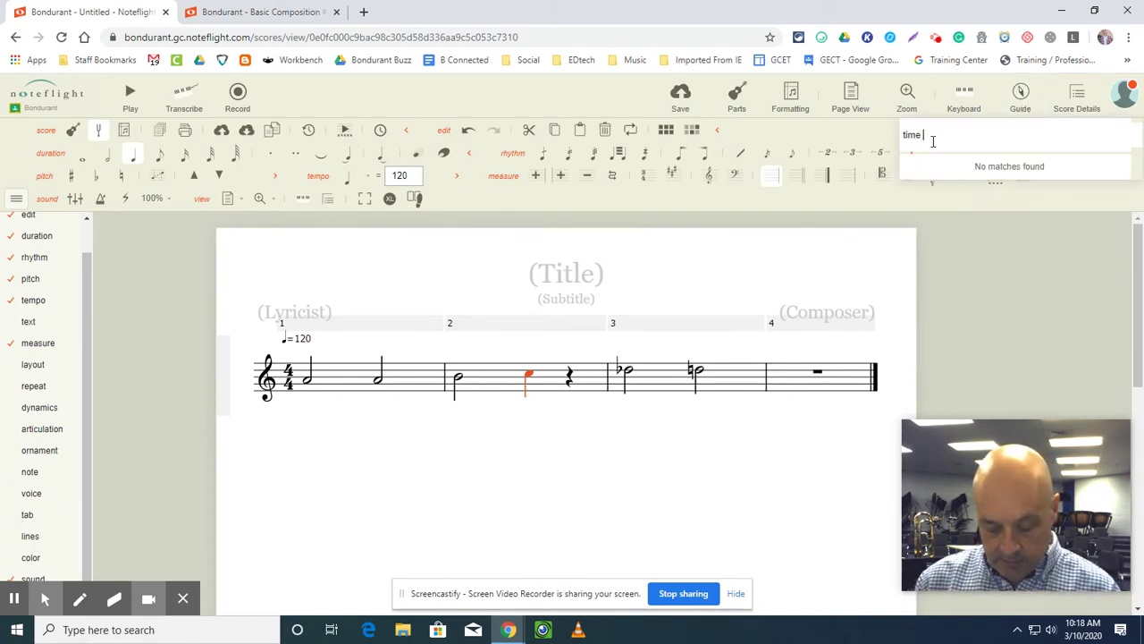
pyautogui.write('signature')
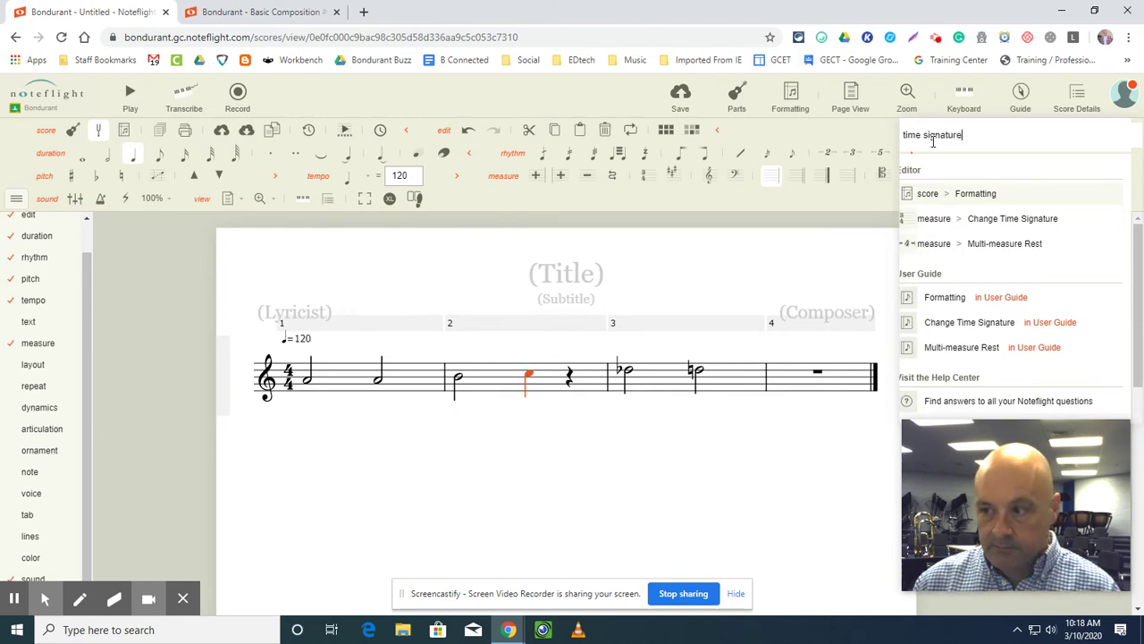
pyautogui.click(929, 194)
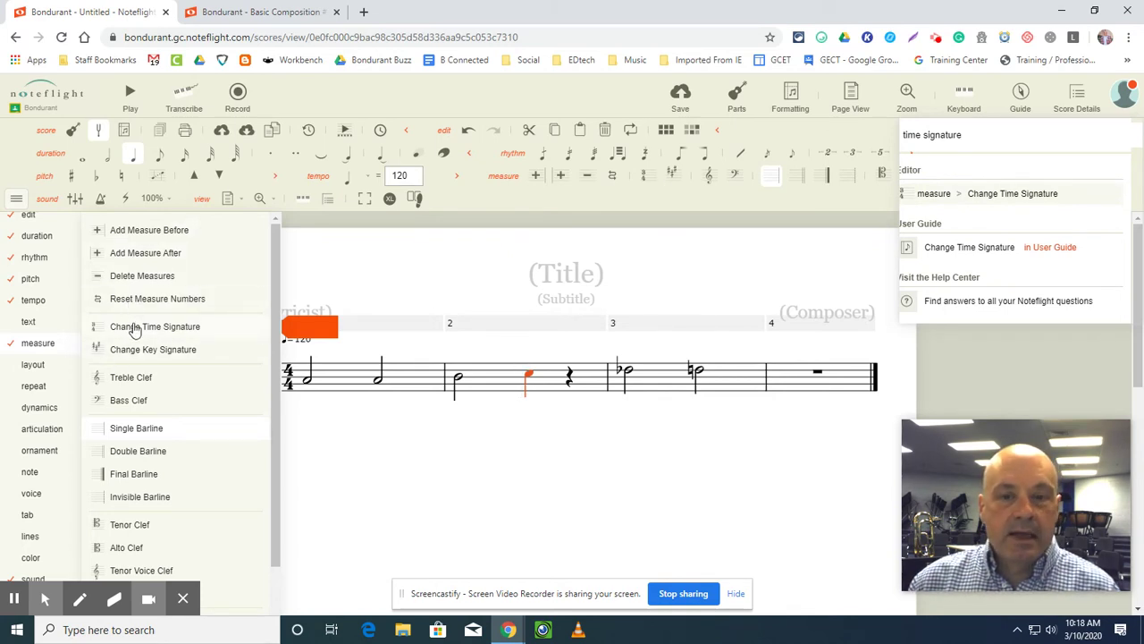
pyautogui.click(349, 95)
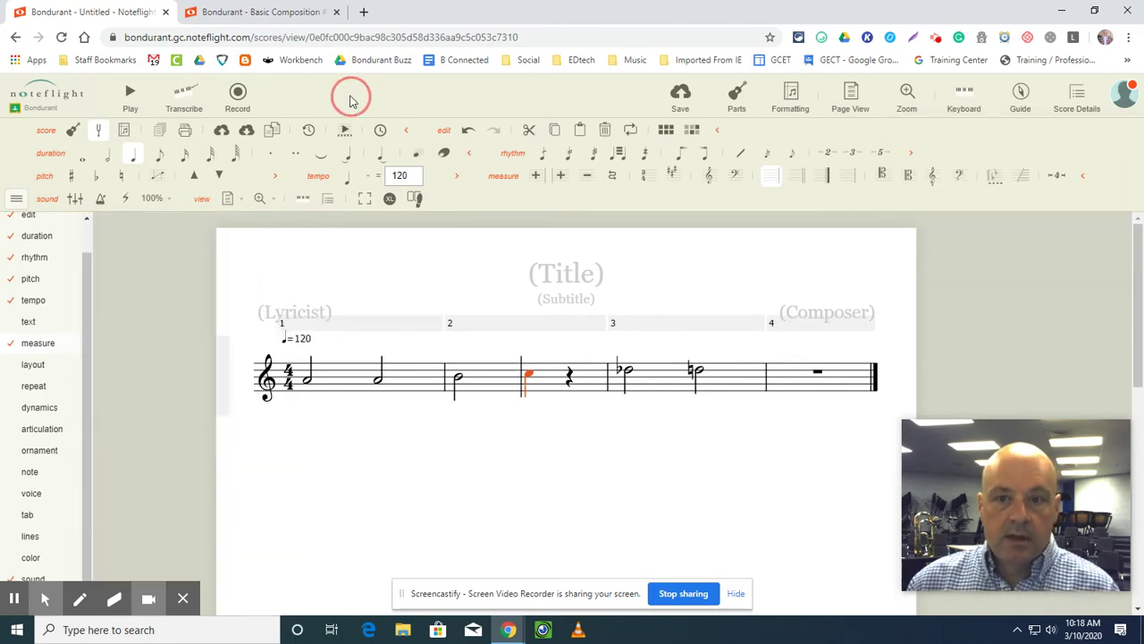
# In Basic Composition #2, raise measure 1's first eighth note a step and step through the following notes.
pyautogui.click(265, 14)
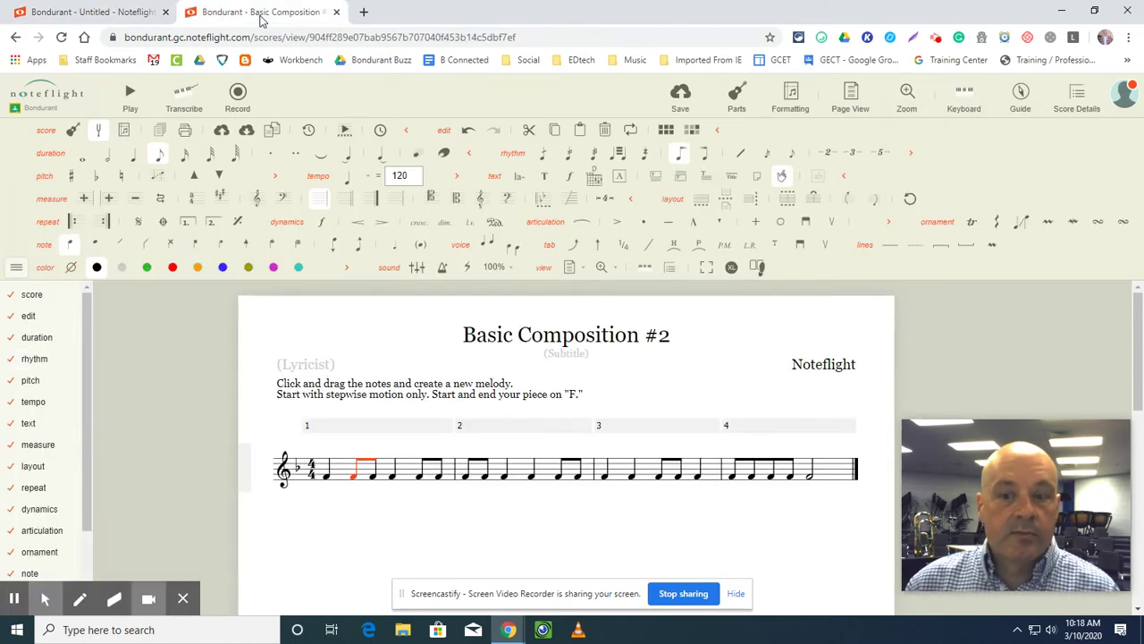
pyautogui.click(328, 513)
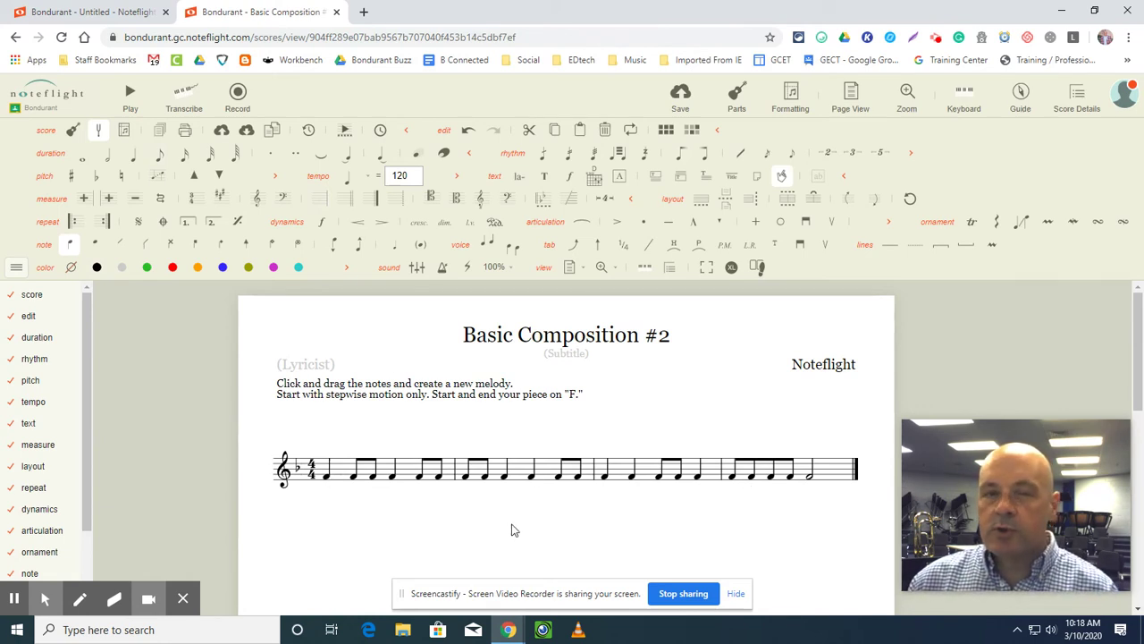
pyautogui.click(354, 478)
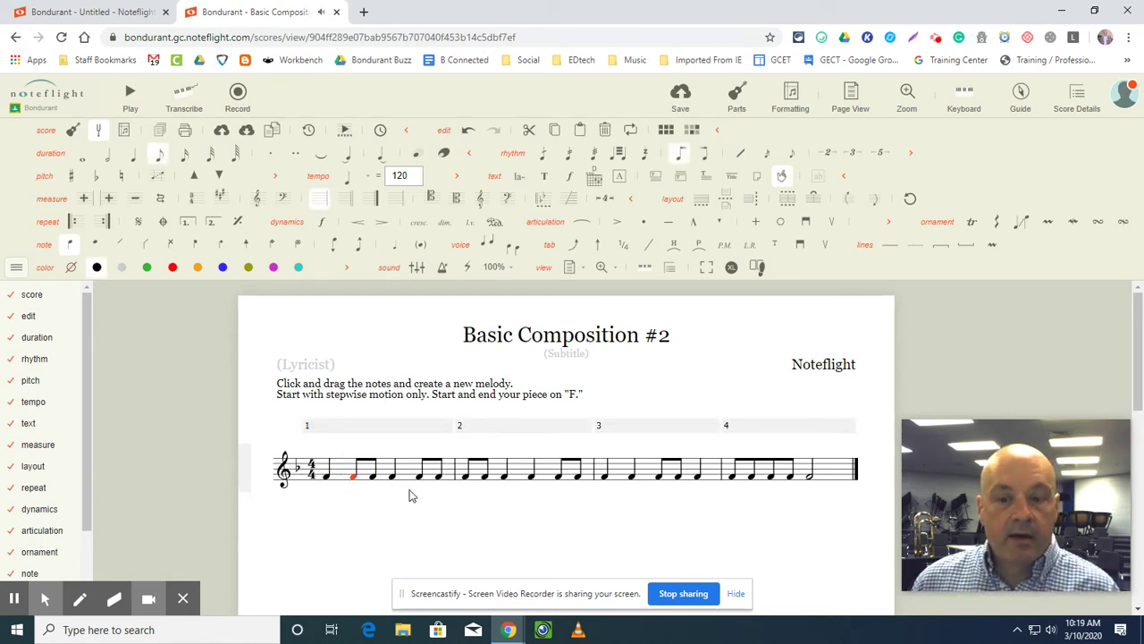
pyautogui.press('Up')
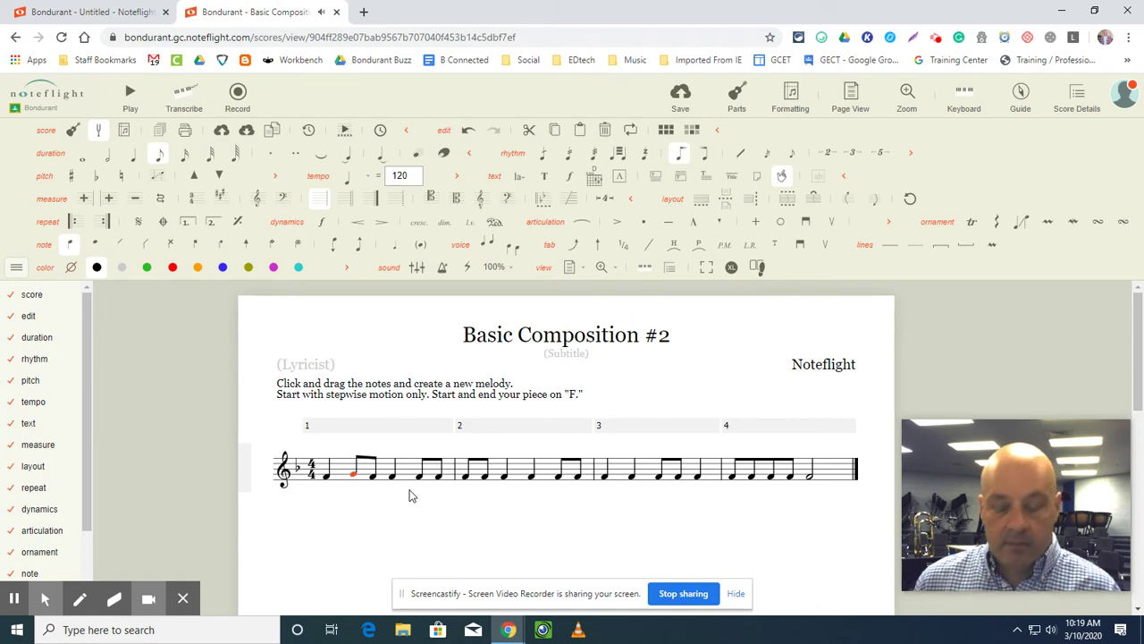
pyautogui.press('Right')
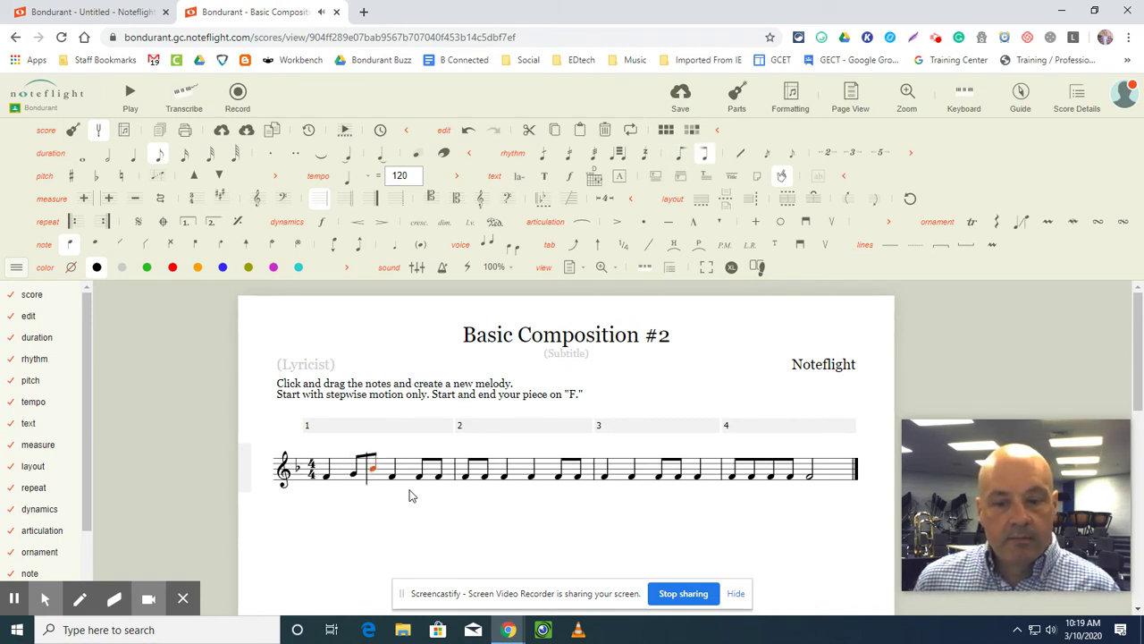
pyautogui.press('Right')
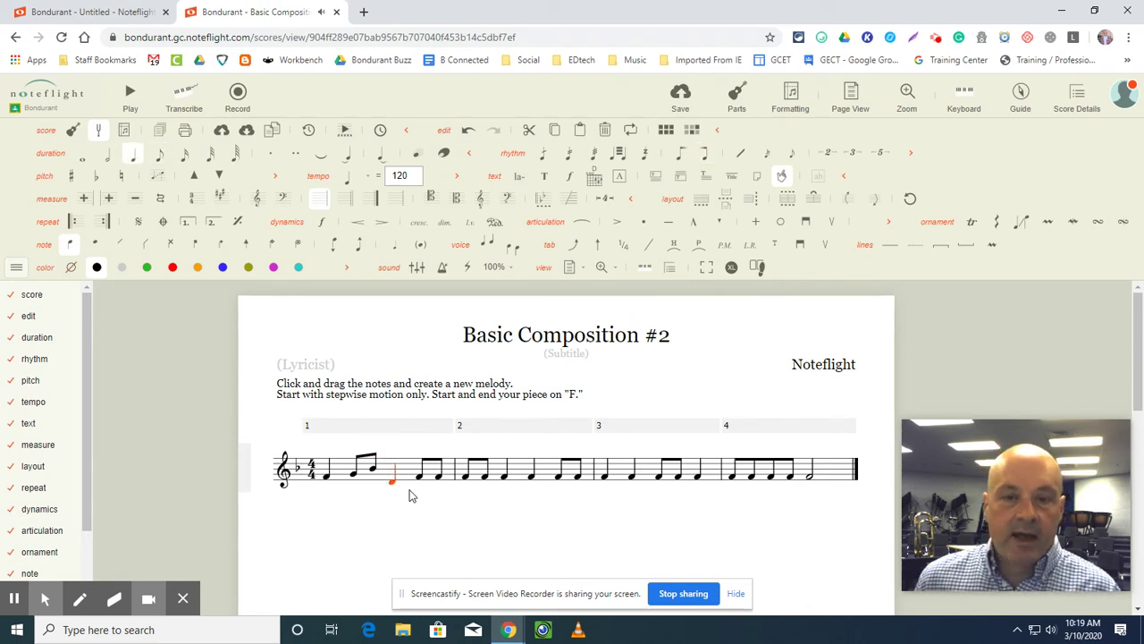
pyautogui.press('Left')
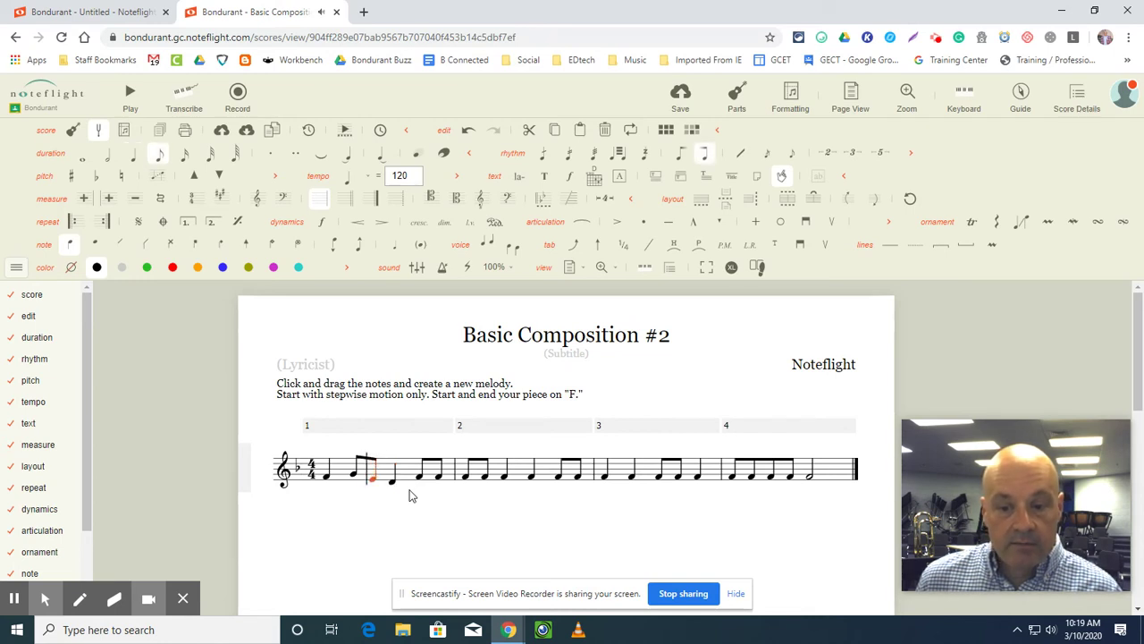
pyautogui.press('Right')
pyautogui.press('Right')
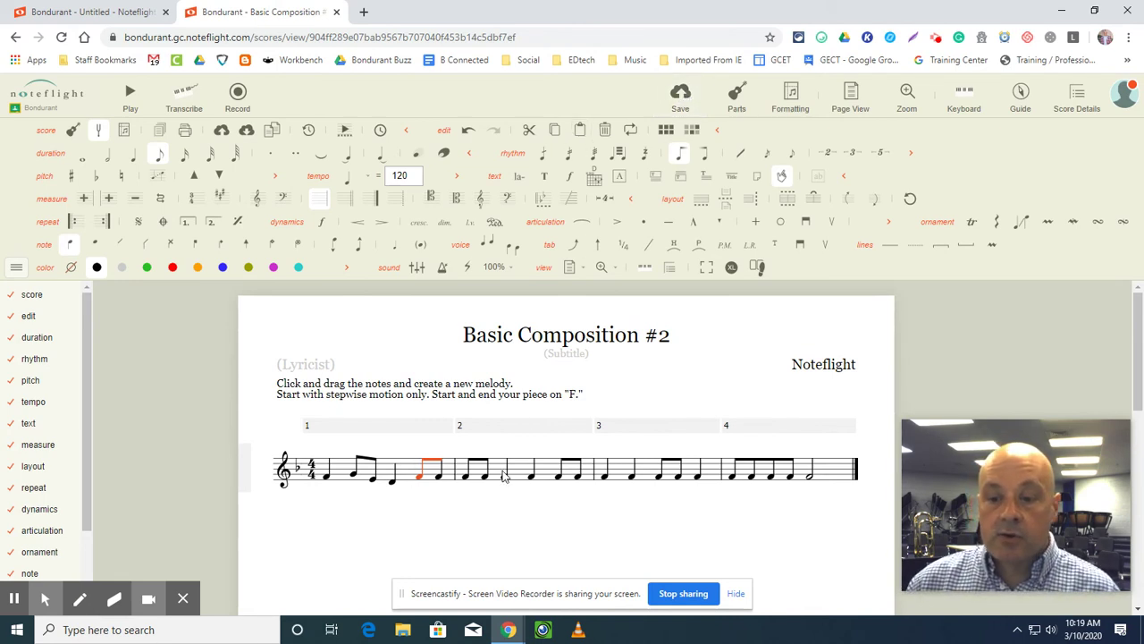
pyautogui.click(503, 477)
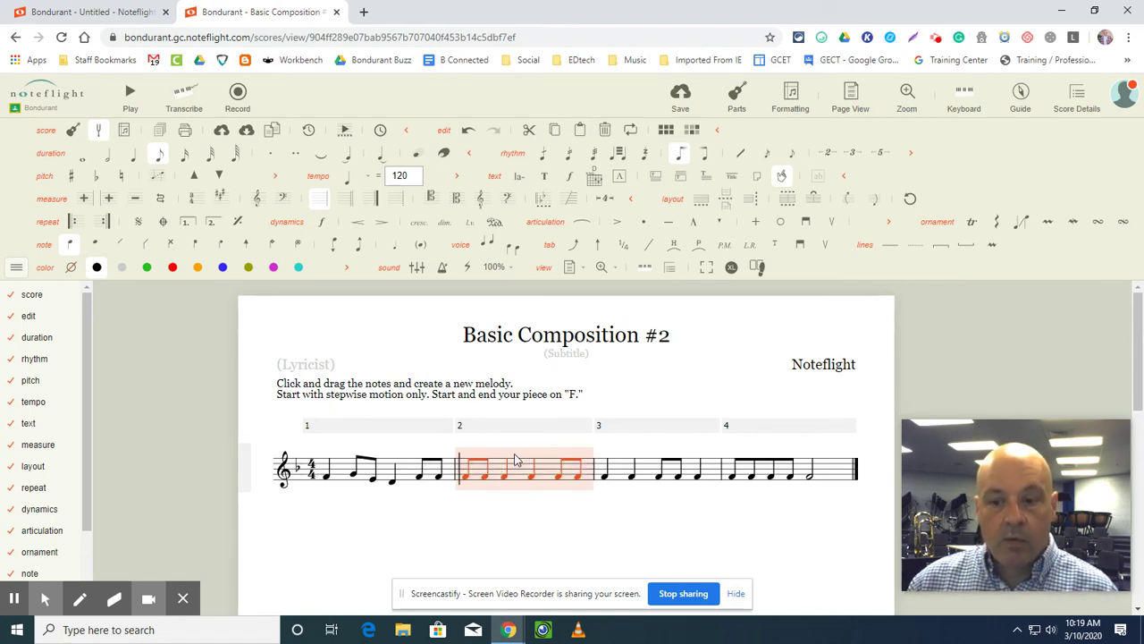
pyautogui.click(611, 467)
pyautogui.press('Delete')
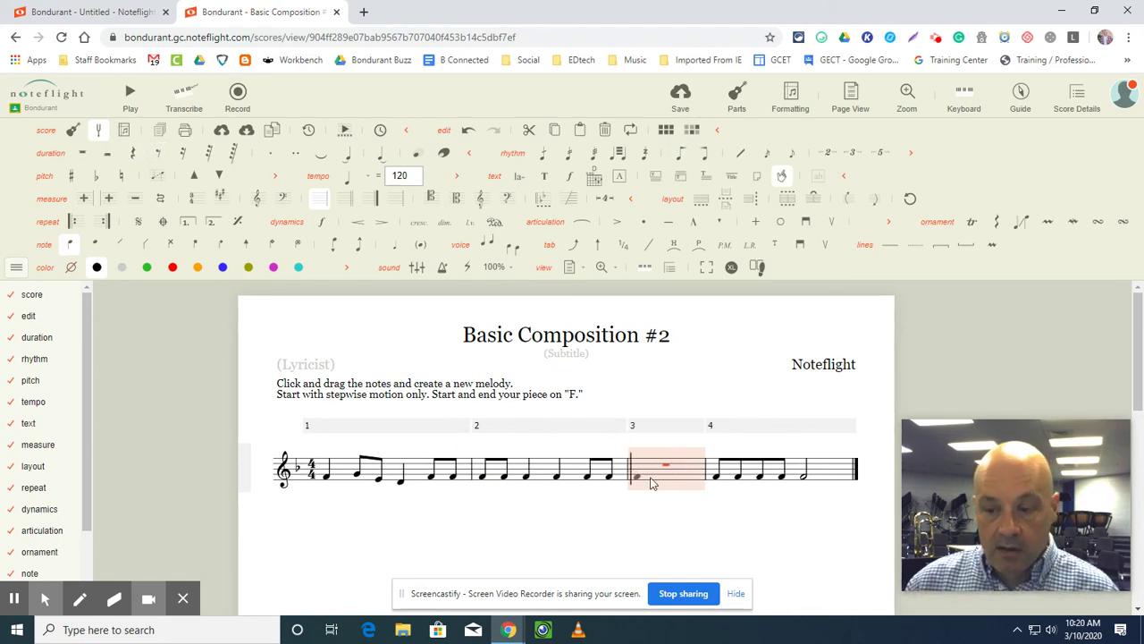
pyautogui.click(636, 474)
pyautogui.hotkey('ctrl', 'v')
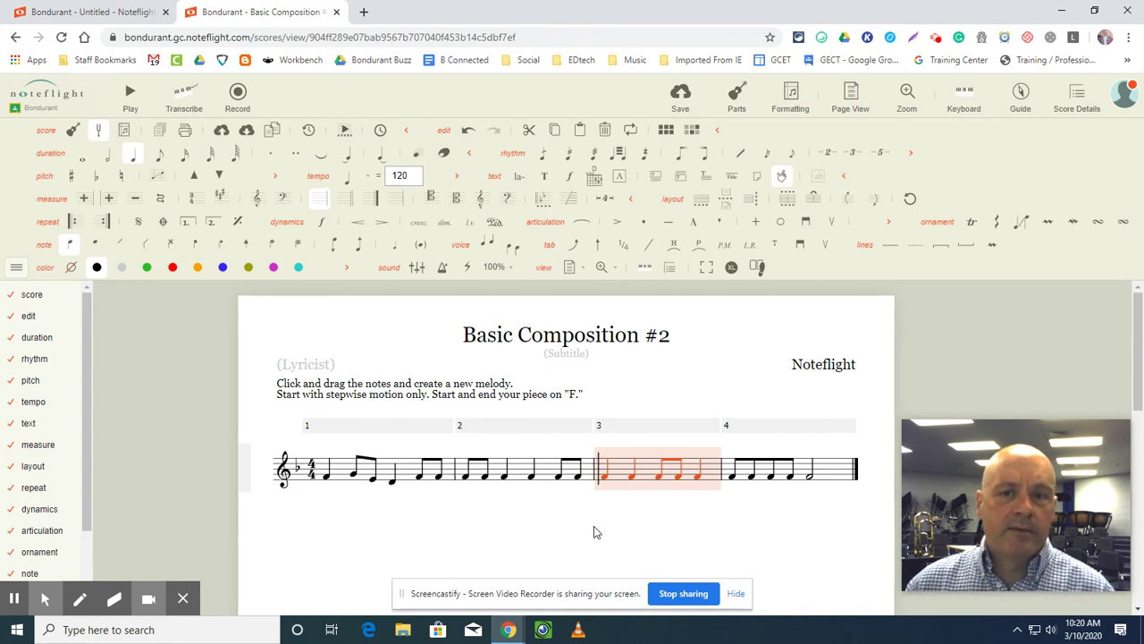
pyautogui.click(935, 38)
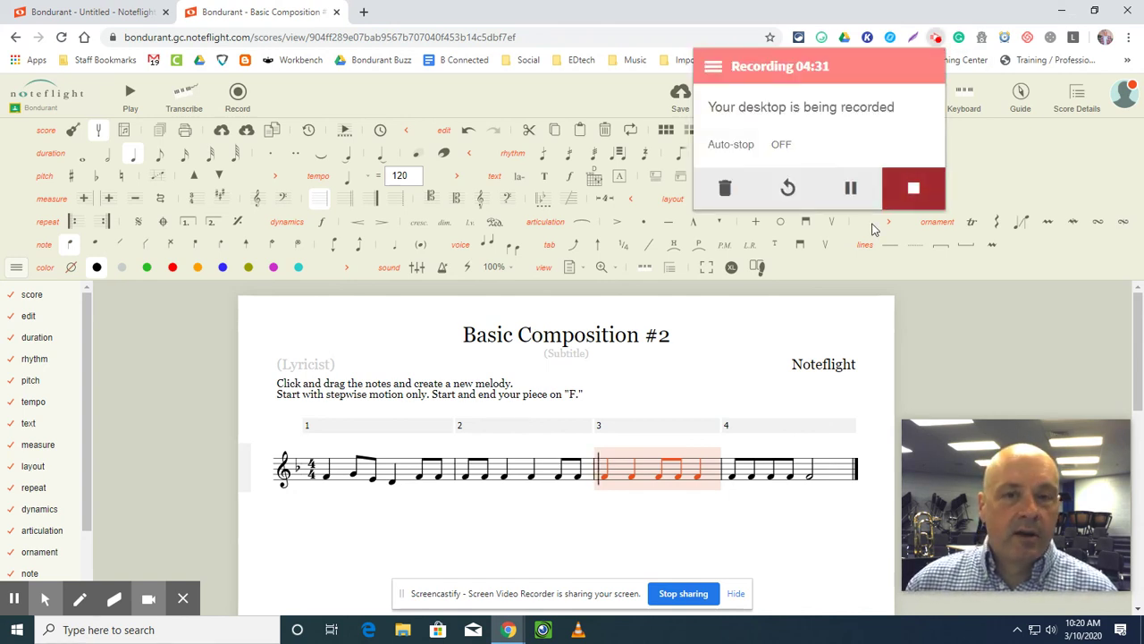